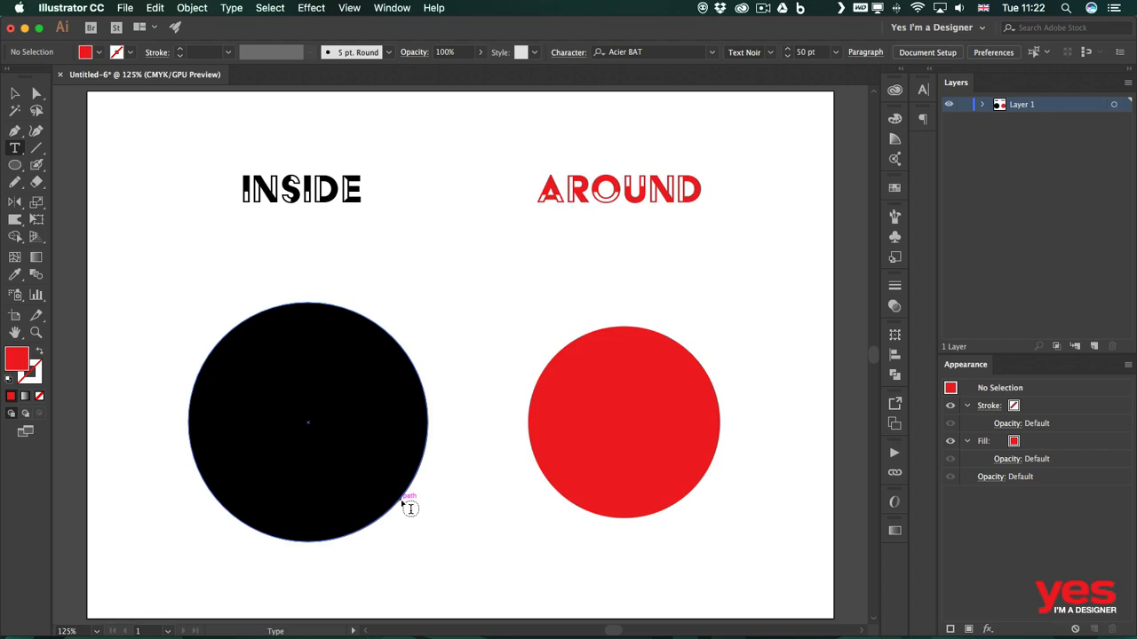
# Step: Turn the black circle into an area type object with placeholder text and reduce the text size to 18 pt
pyautogui.click(408, 506)
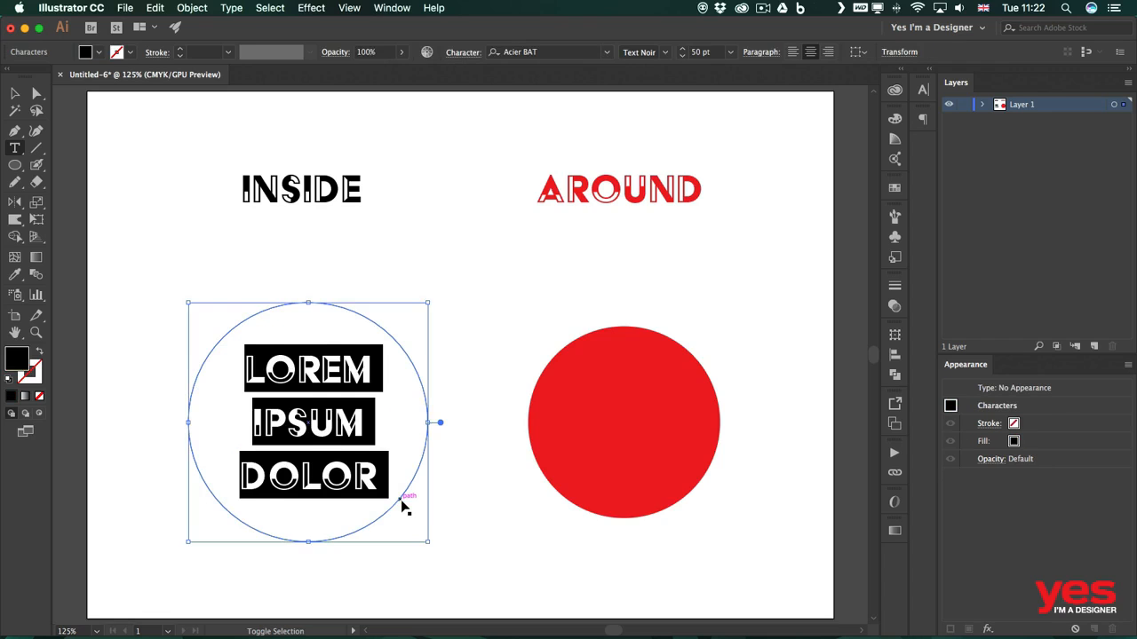
pyautogui.press('shift+super+comma')
pyautogui.press('shift+super+comma')
pyautogui.press('shift+super+comma')
pyautogui.press('shift+super+comma')
pyautogui.press('shift+super+comma')
pyautogui.press('shift+super+comma')
pyautogui.press('shift+super+comma')
pyautogui.press('shift+super+comma')
pyautogui.press('shift+super+comma')
pyautogui.press('shift+super+comma')
pyautogui.press('shift+super+comma')
pyautogui.press('shift+super+comma')
pyautogui.press('shift+super+comma')
pyautogui.press('shift+super+comma')
pyautogui.press('shift+super+comma')
pyautogui.press('shift+super+comma')
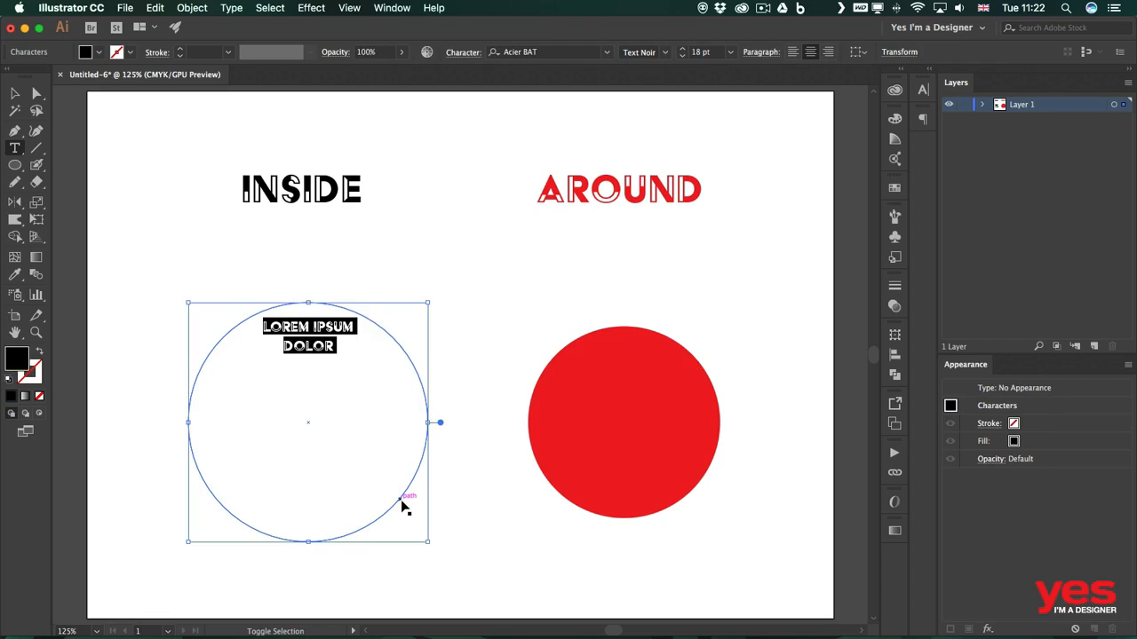
# Step: Reset all character formatting of the circle's placeholder text to the default settings
pyautogui.click(922, 90)
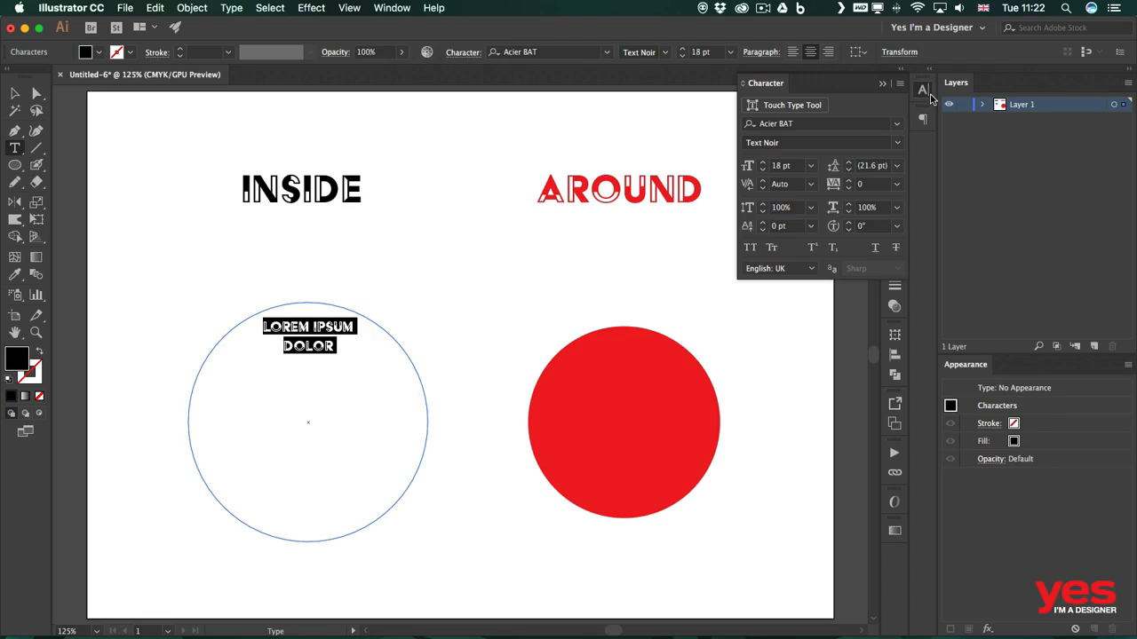
pyautogui.click(899, 84)
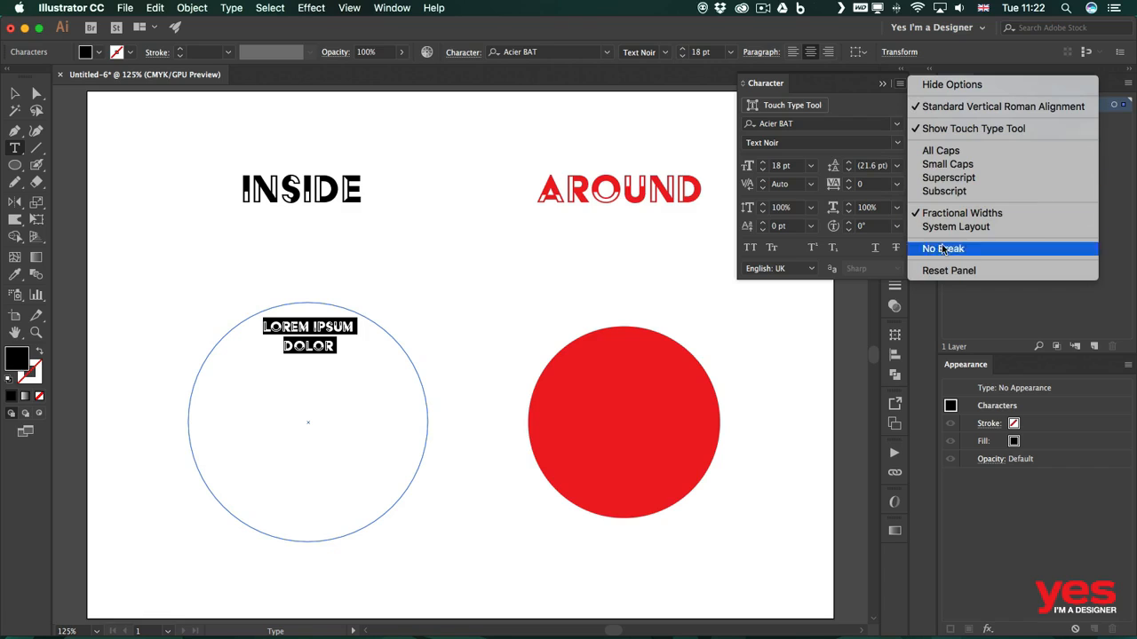
pyautogui.click(950, 272)
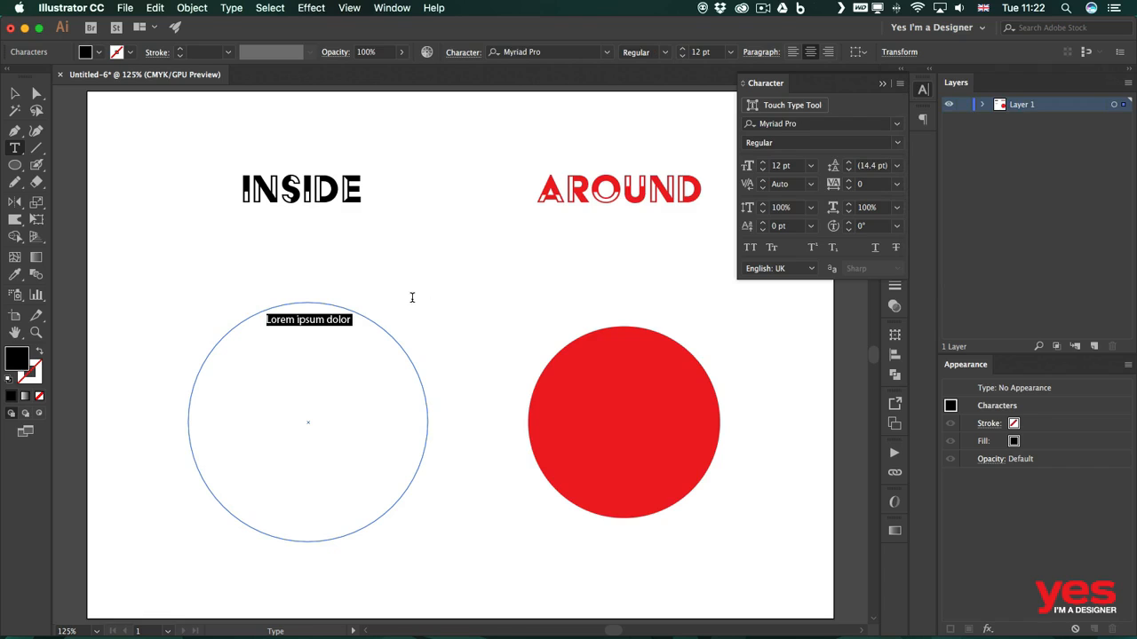
# Step: Fill the rest of the circle with placeholder text and finish editing it
pyautogui.rightClick(289, 350)
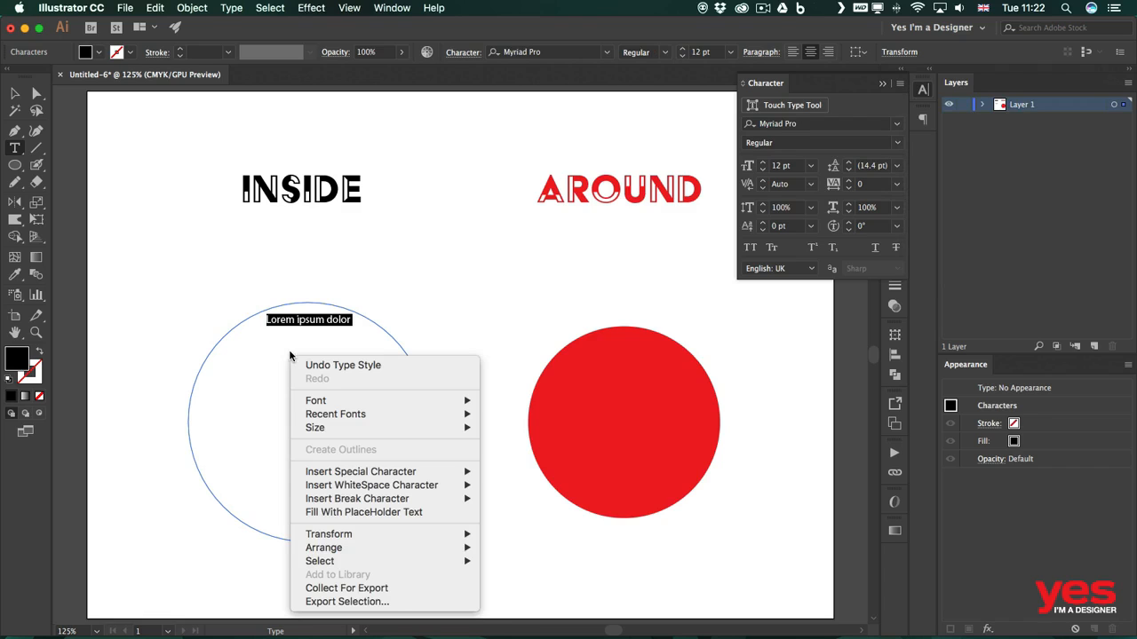
pyautogui.click(361, 513)
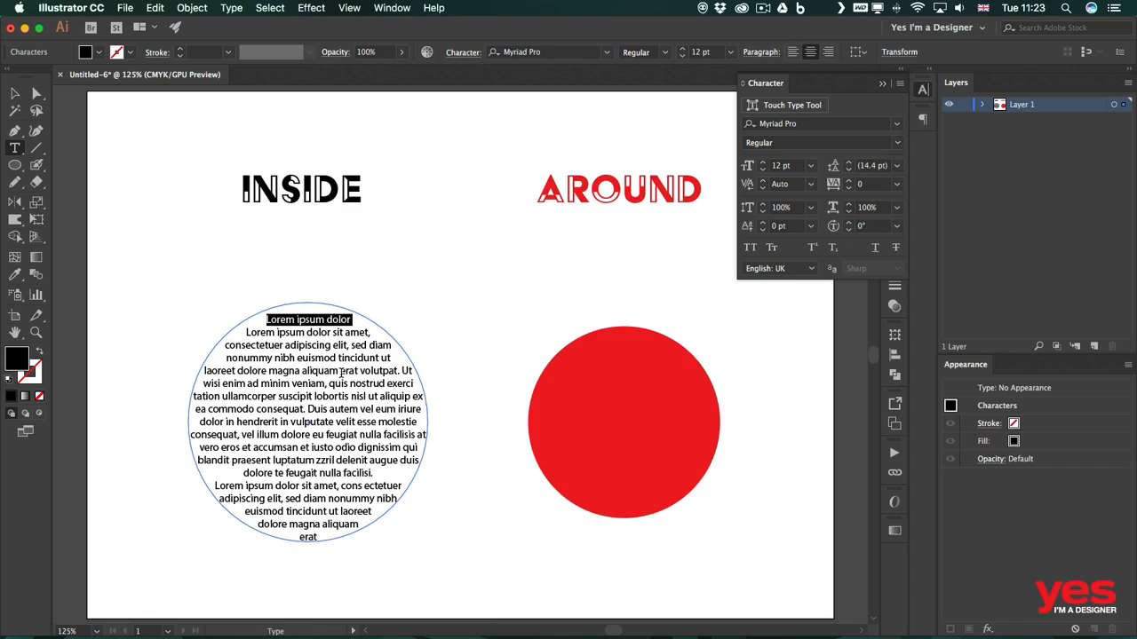
pyautogui.click(335, 346)
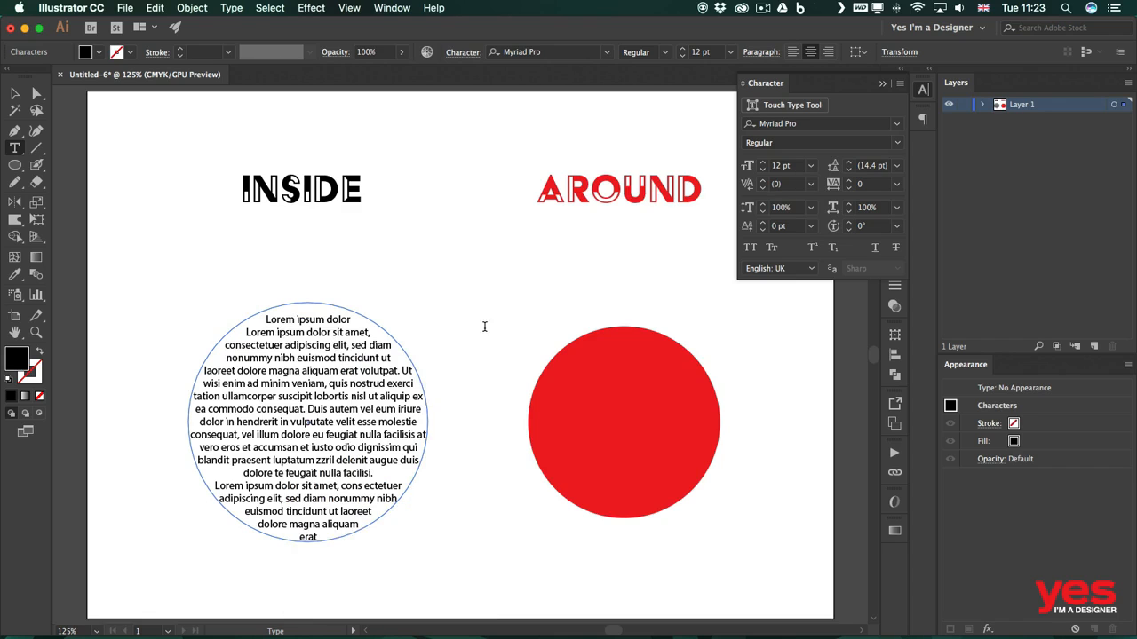
pyautogui.click(923, 90)
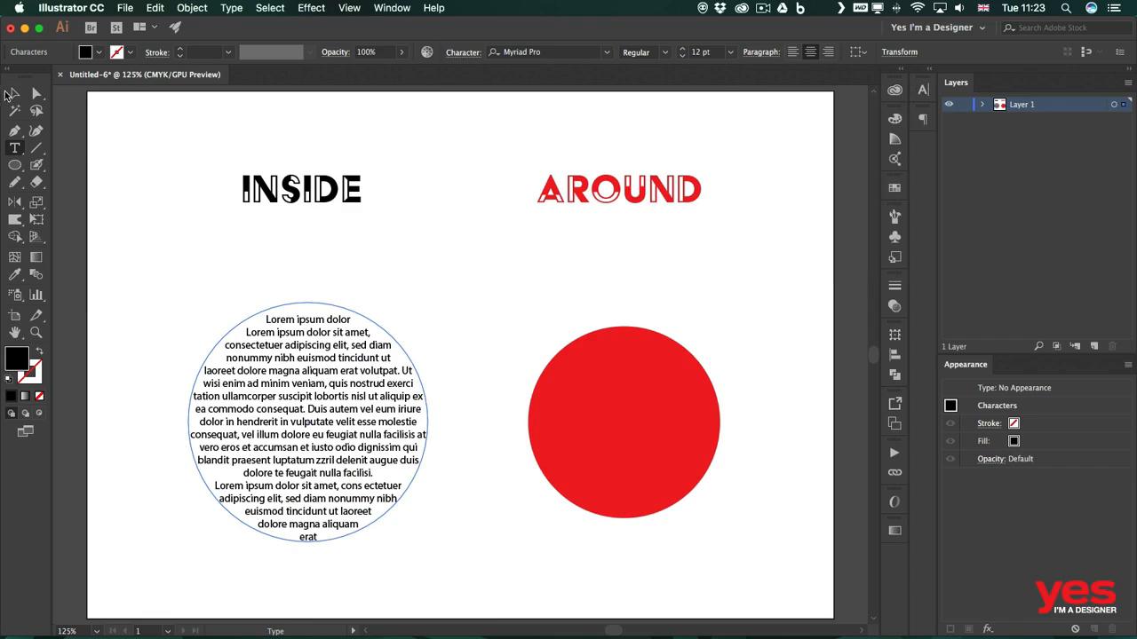
pyautogui.click(14, 93)
pyautogui.click(410, 231)
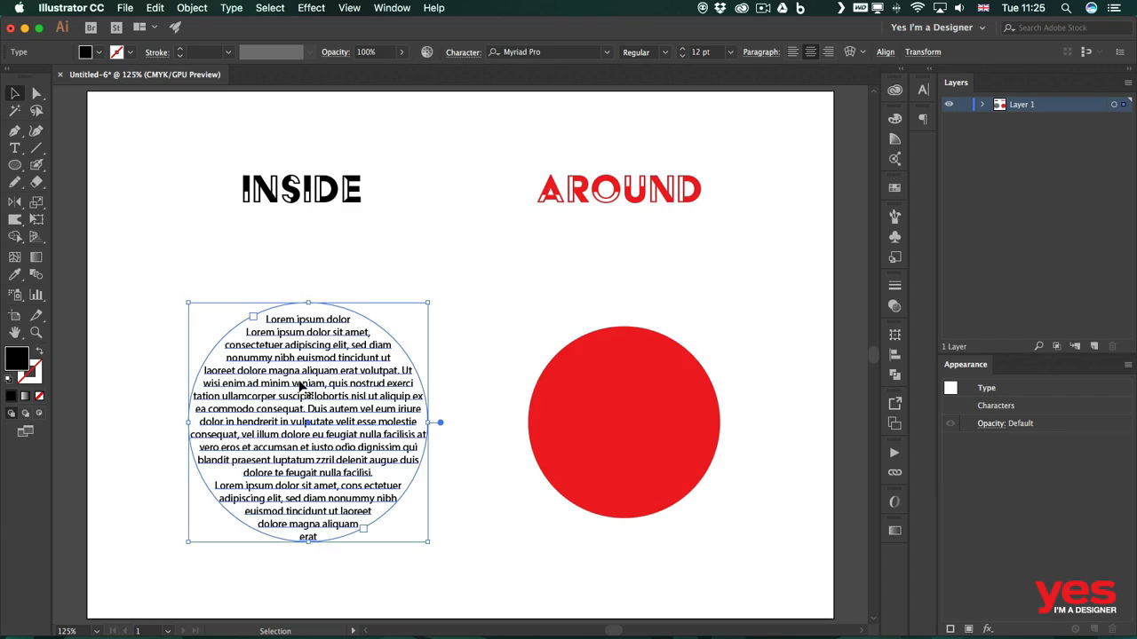
# Step: Highlight a passage in the middle of the circle's text and leave text editing
pyautogui.doubleClick(307, 397)
pyautogui.moveTo(282, 372); pyautogui.dragTo(345, 417)
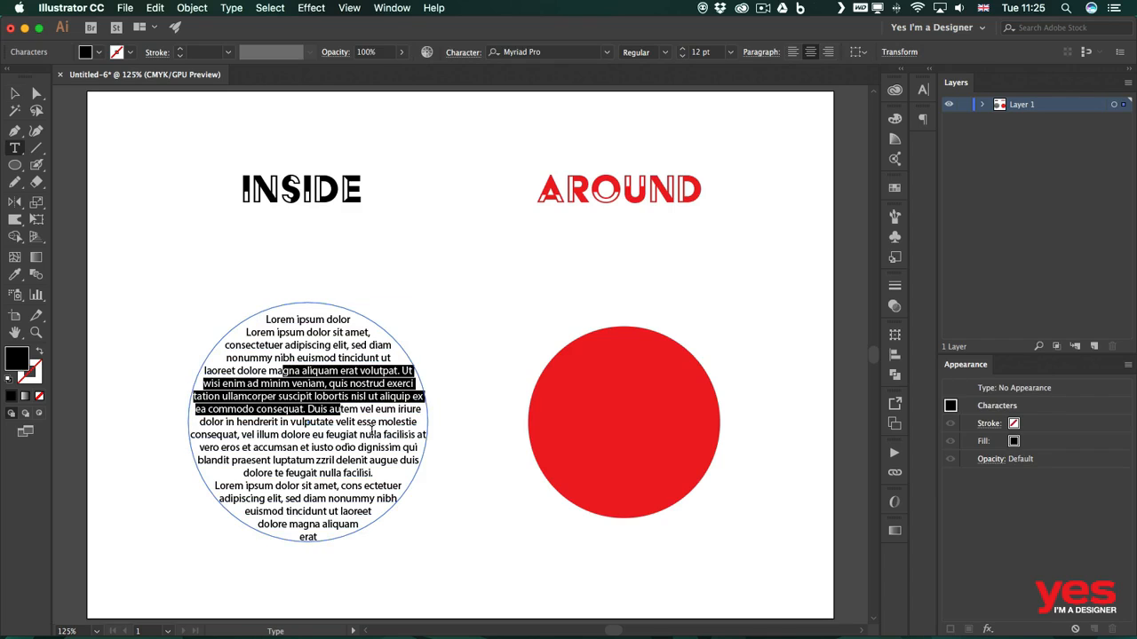
pyautogui.press('Escape')
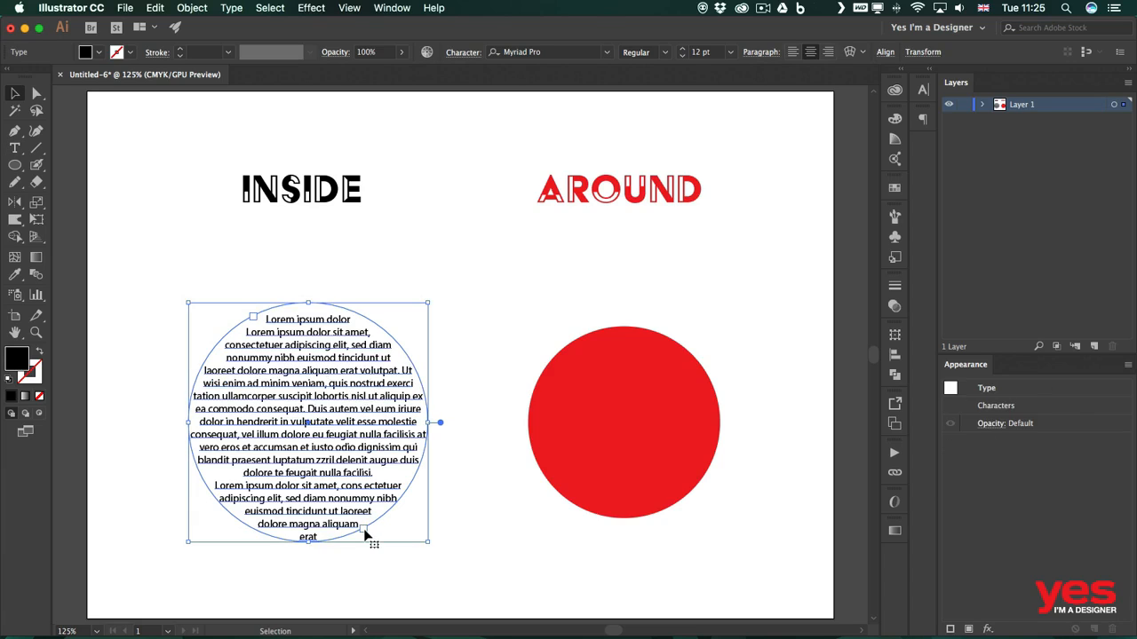
# Step: Insert a run of random letters into the word "feugait" so the text overflows the circle
pyautogui.doubleClick(318, 494)
pyautogui.write('gfdgfdgfddgf dfg')
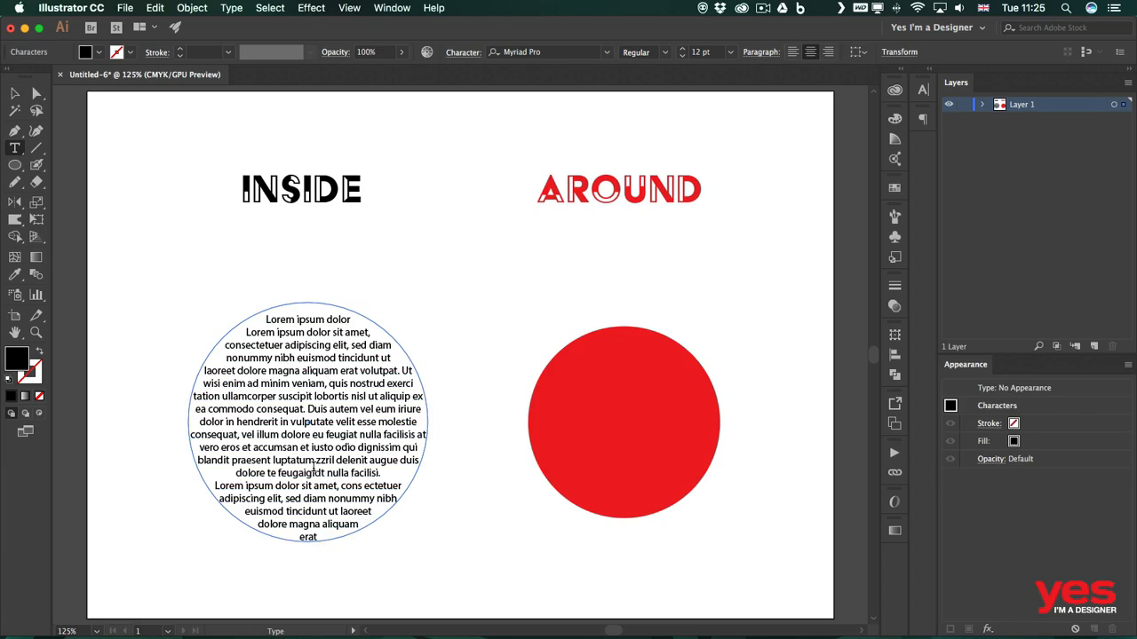
pyautogui.write('fdgfddgfdfd')
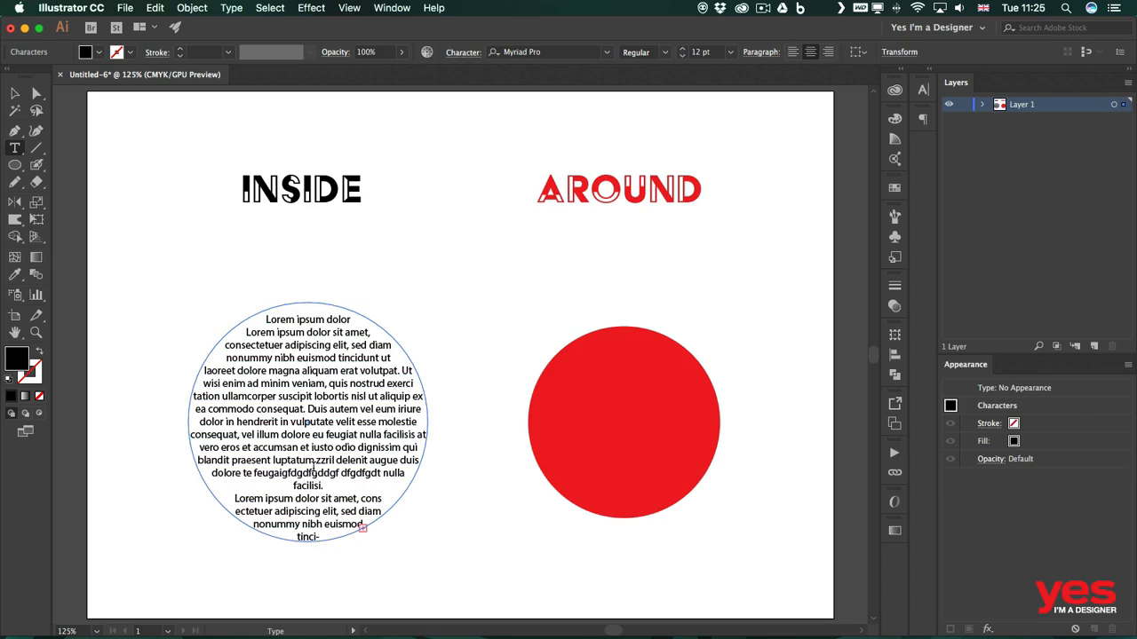
pyautogui.press('Escape')
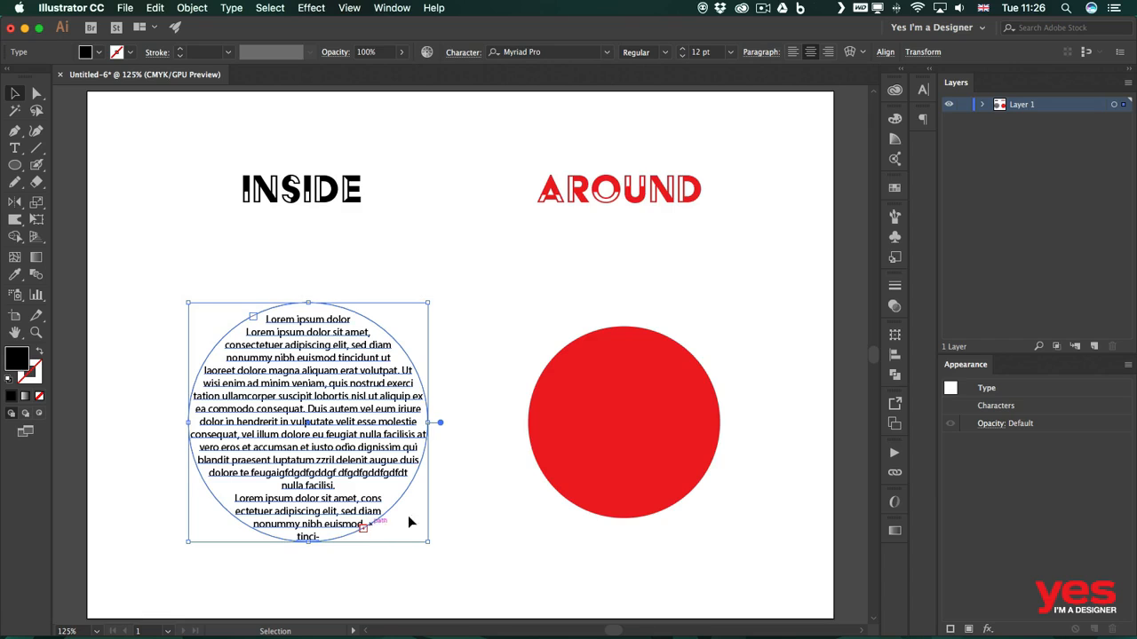
# Step: Convert the red circle's outline into a type path with placeholder text running around it
pyautogui.click(589, 405)
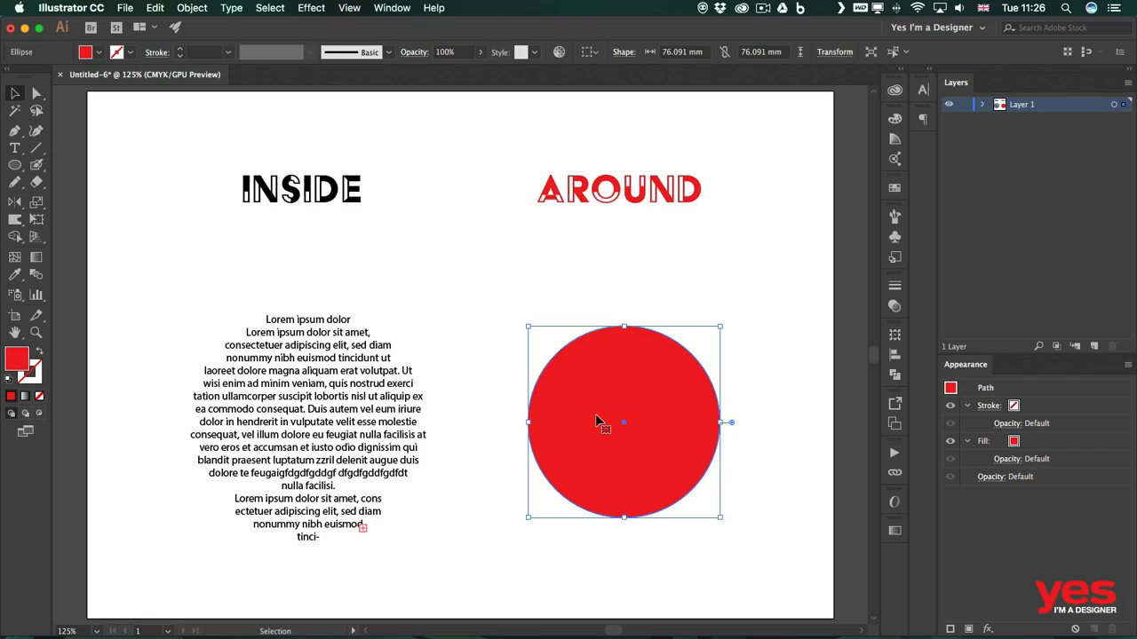
pyautogui.press('t')
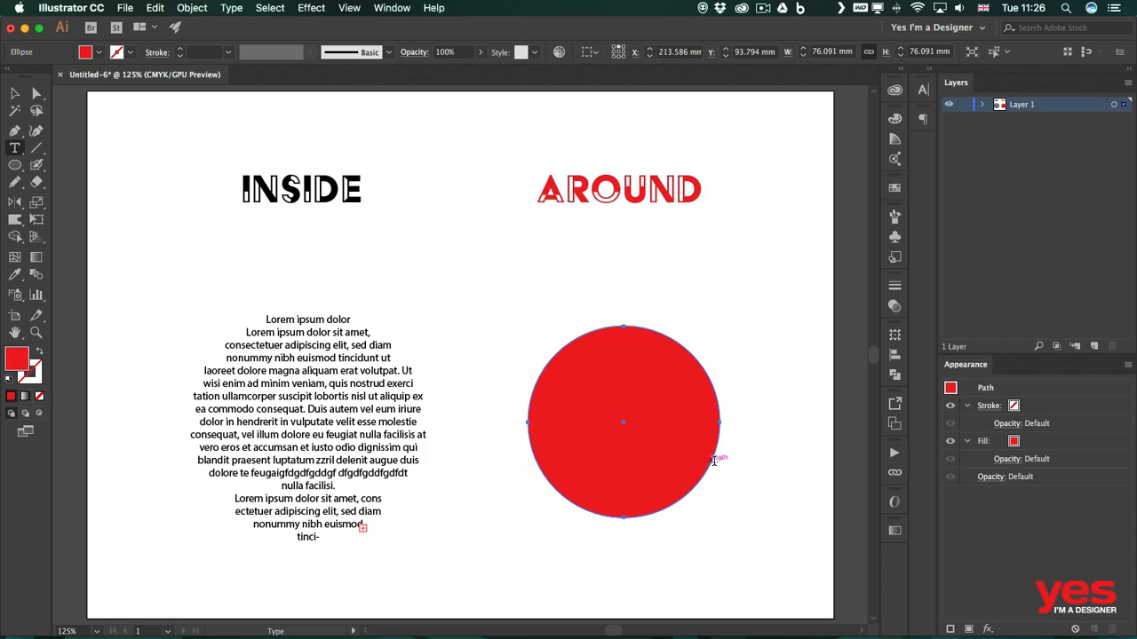
pyautogui.press('alt')
pyautogui.click(538, 381)
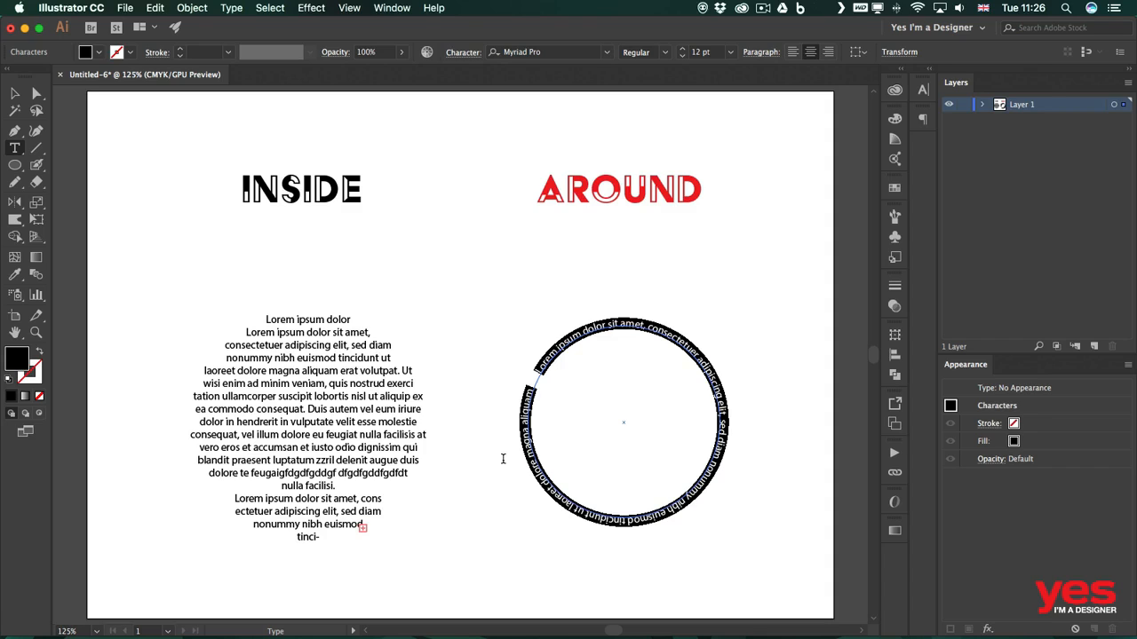
# Step: Delete the last words of the circular path text so it ends with "sed diam"
pyautogui.click(574, 335)
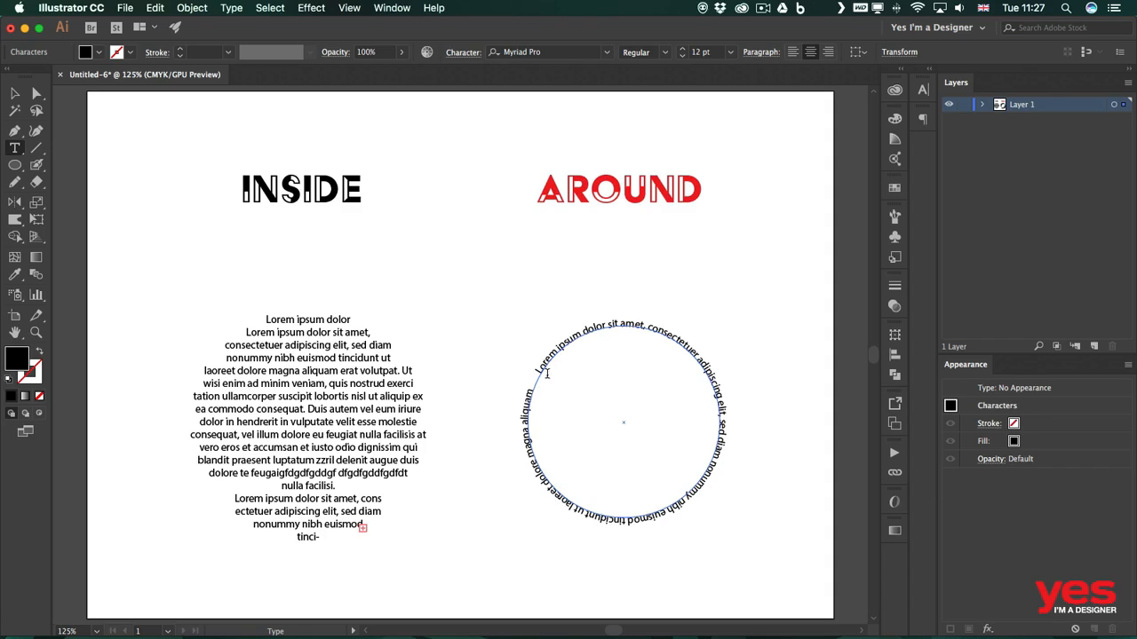
pyautogui.moveTo(526, 387); pyautogui.dragTo(613, 524)
pyautogui.press('BackSpace')
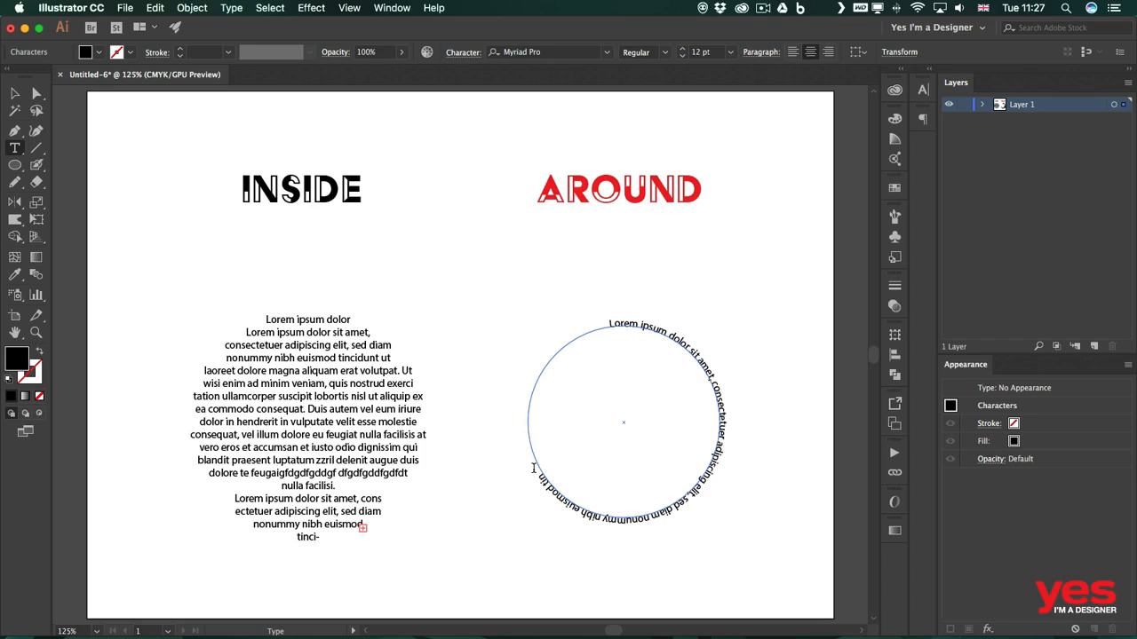
pyautogui.moveTo(536, 475); pyautogui.dragTo(636, 515)
pyautogui.press('BackSpace')
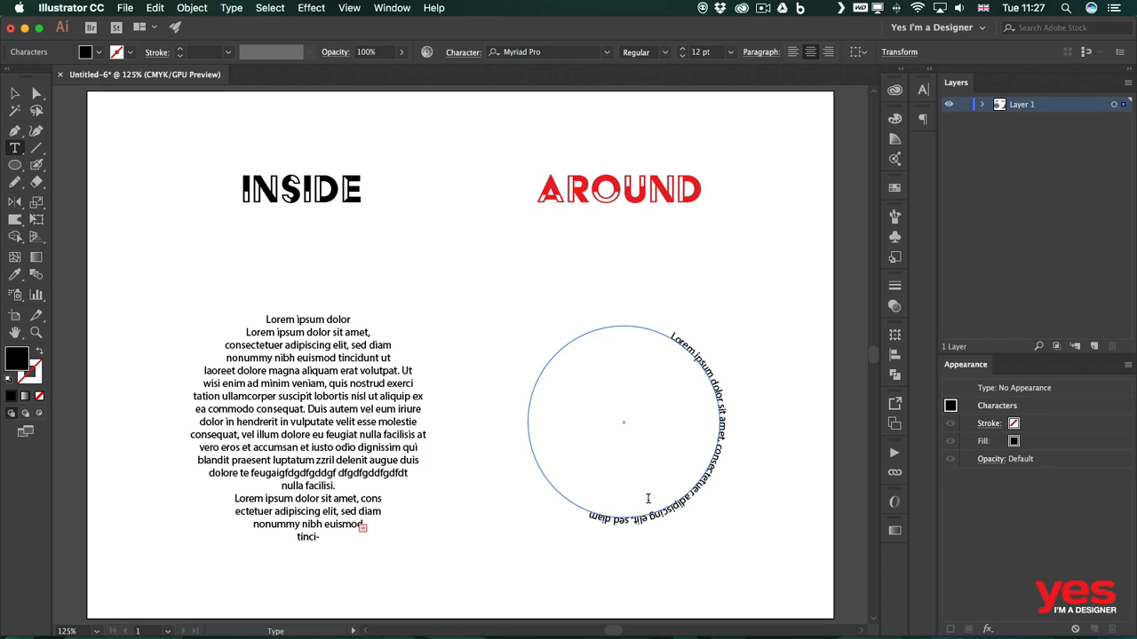
pyautogui.press('Escape')
# Step: Move the path text's start and end brackets to the circle's left and right anchor points so the text arcs over the upper half
pyautogui.press('a')
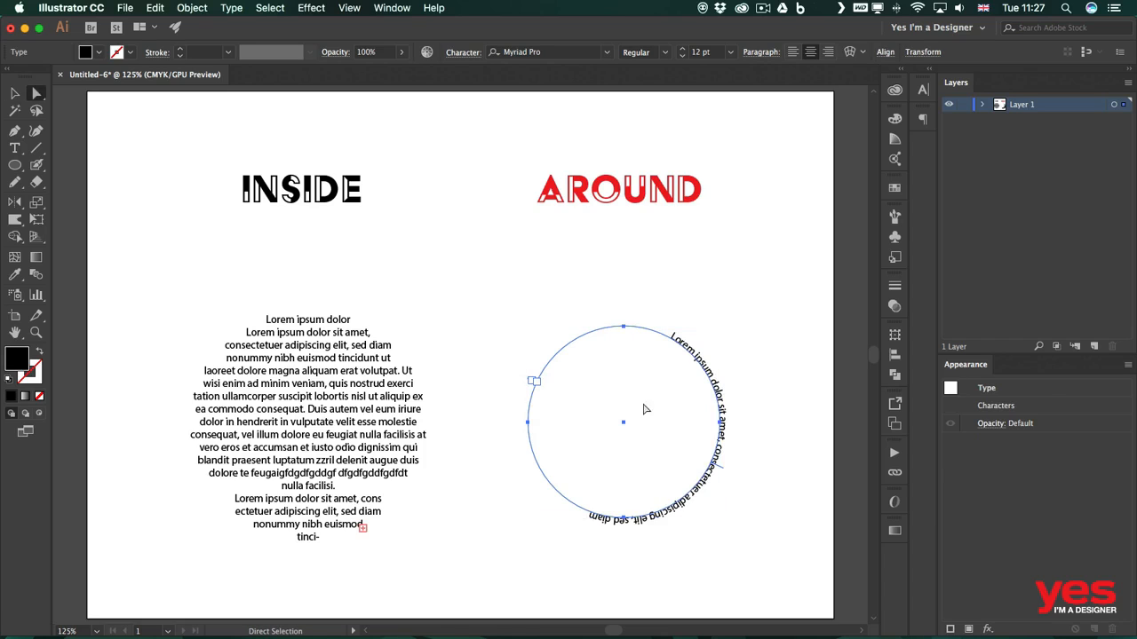
pyautogui.moveTo(529, 382); pyautogui.dragTo(609, 321)
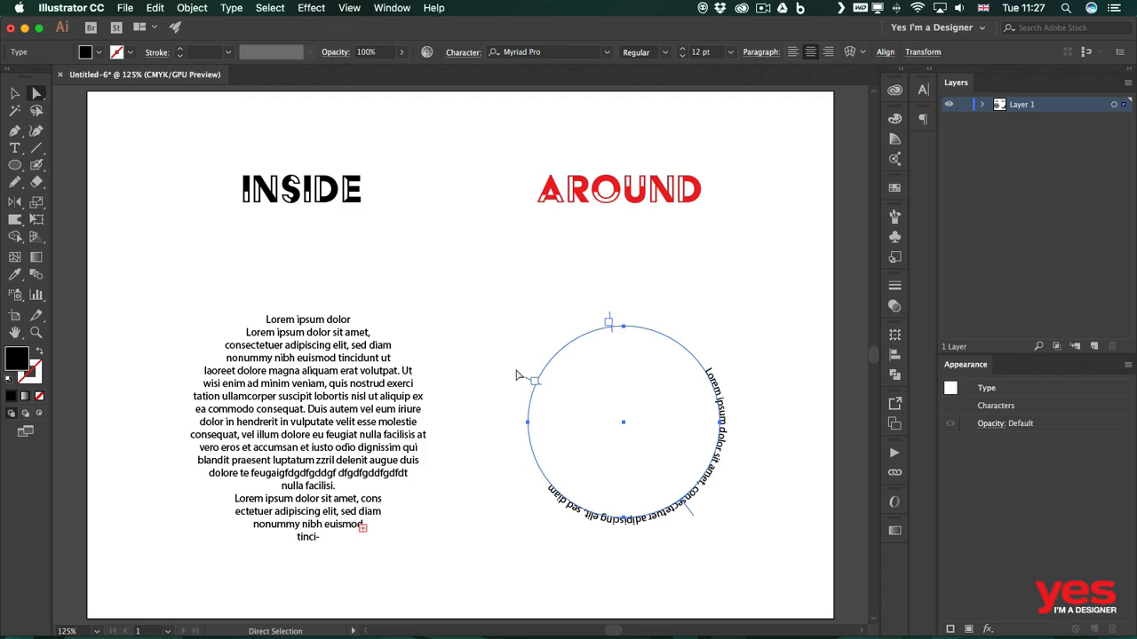
pyautogui.moveTo(522, 376); pyautogui.dragTo(668, 519)
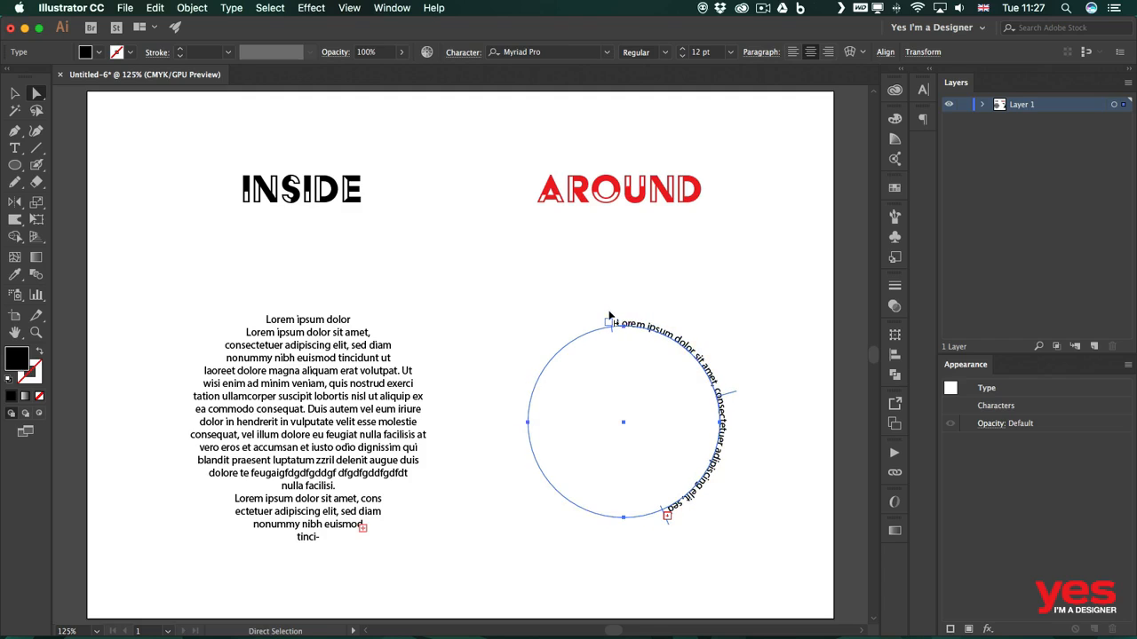
pyautogui.moveTo(610, 320); pyautogui.dragTo(520, 423)
pyautogui.moveTo(670, 528); pyautogui.dragTo(746, 426)
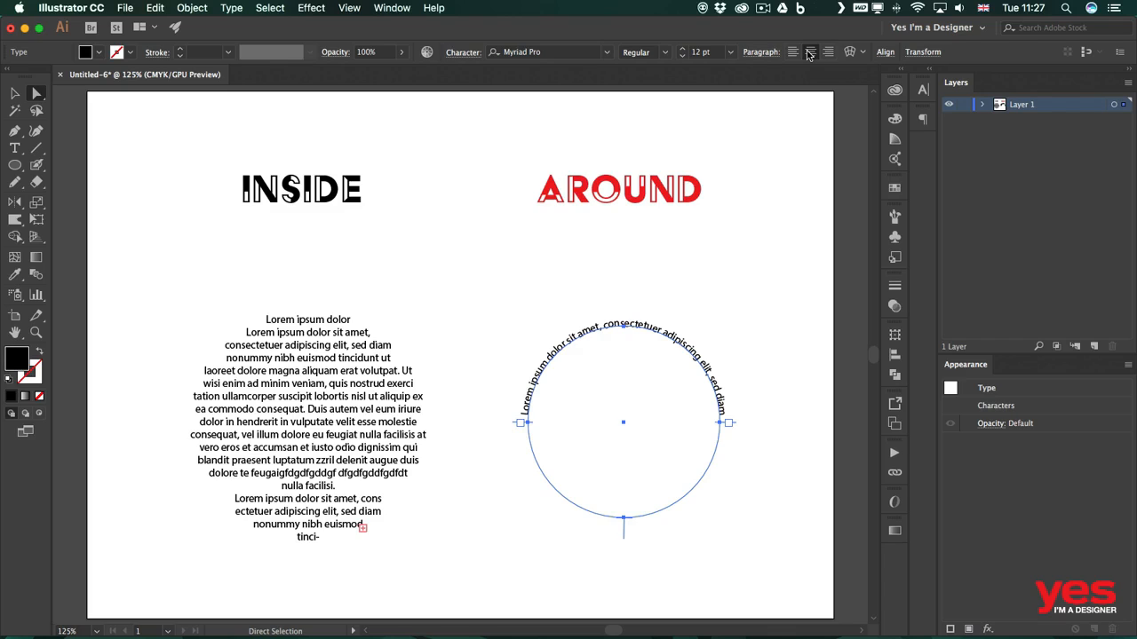
# Step: Shorten the curved text to "Lorem ipsum dolor sit amet, consecte d diam"
pyautogui.click(682, 348)
pyautogui.press('t')
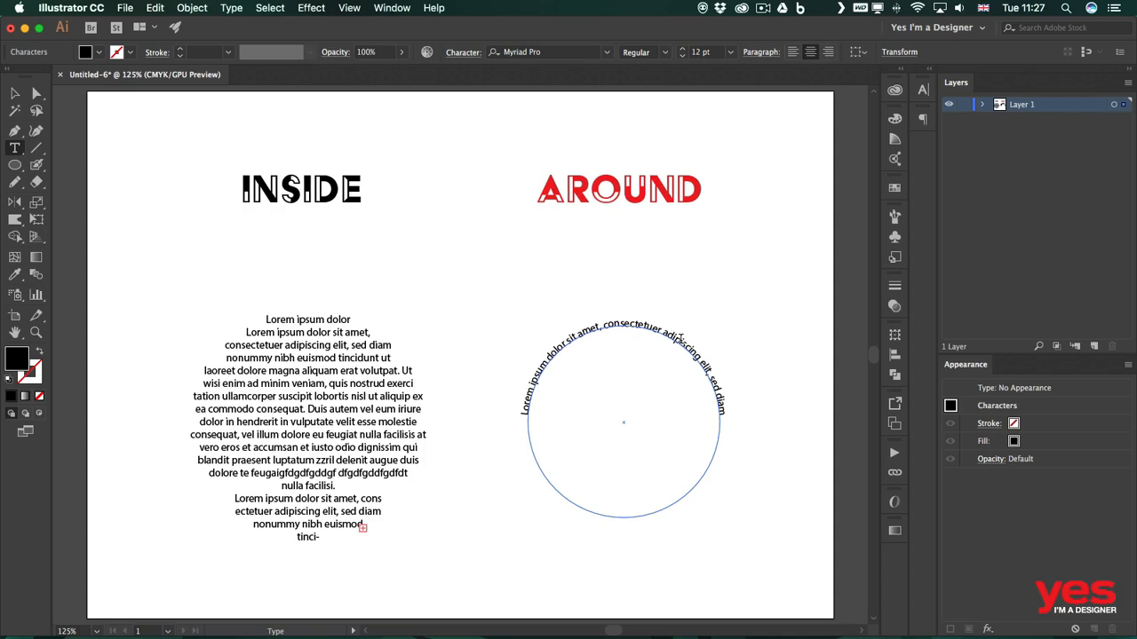
pyautogui.doubleClick(682, 343)
pyautogui.press('BackSpace')
pyautogui.moveTo(707, 361); pyautogui.dragTo(670, 334)
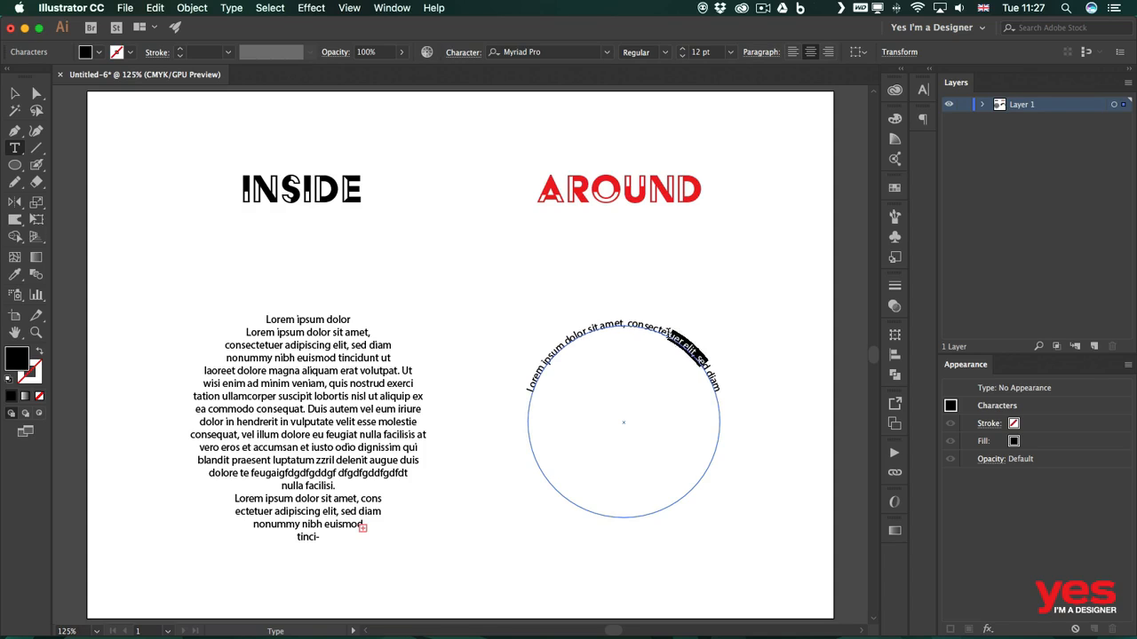
pyautogui.press('BackSpace')
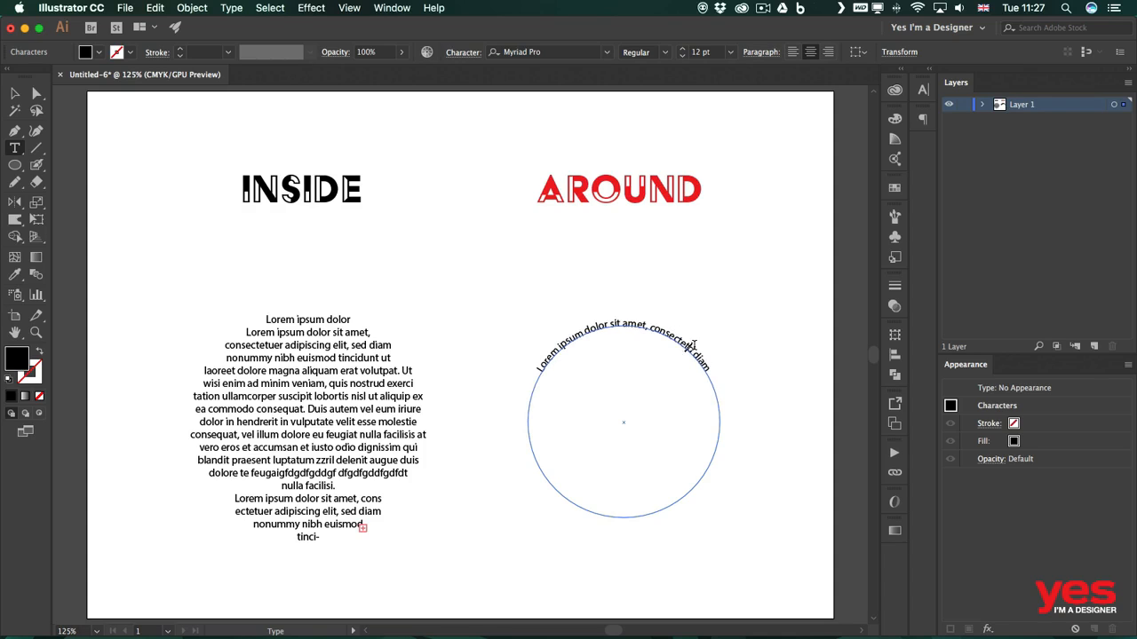
pyautogui.press('BackSpace')
pyautogui.write('r')
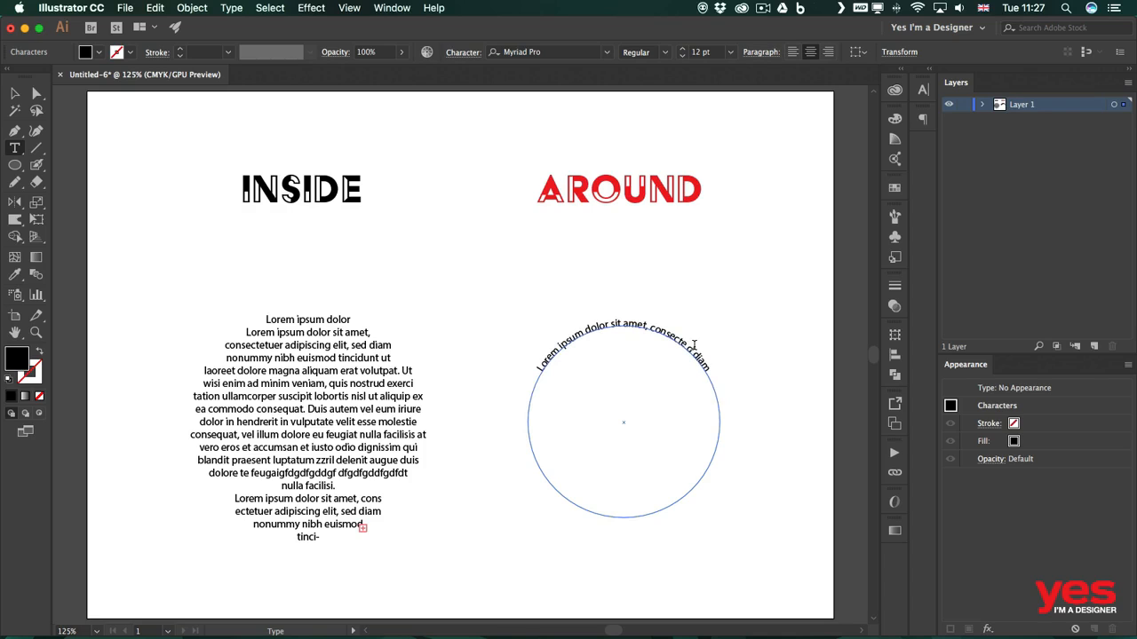
# Step: Increase the size of the whole curved text to 16 pt
pyautogui.press('super+a')
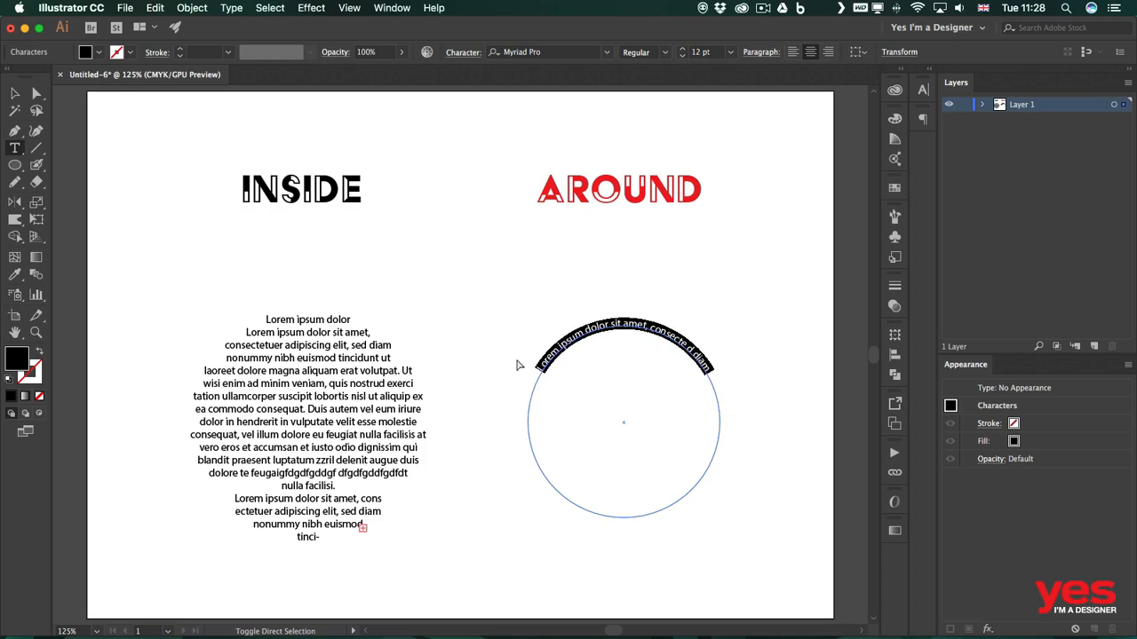
pyautogui.press('super+shift+period')
pyautogui.press('super+shift+period')
pyautogui.click(569, 352)
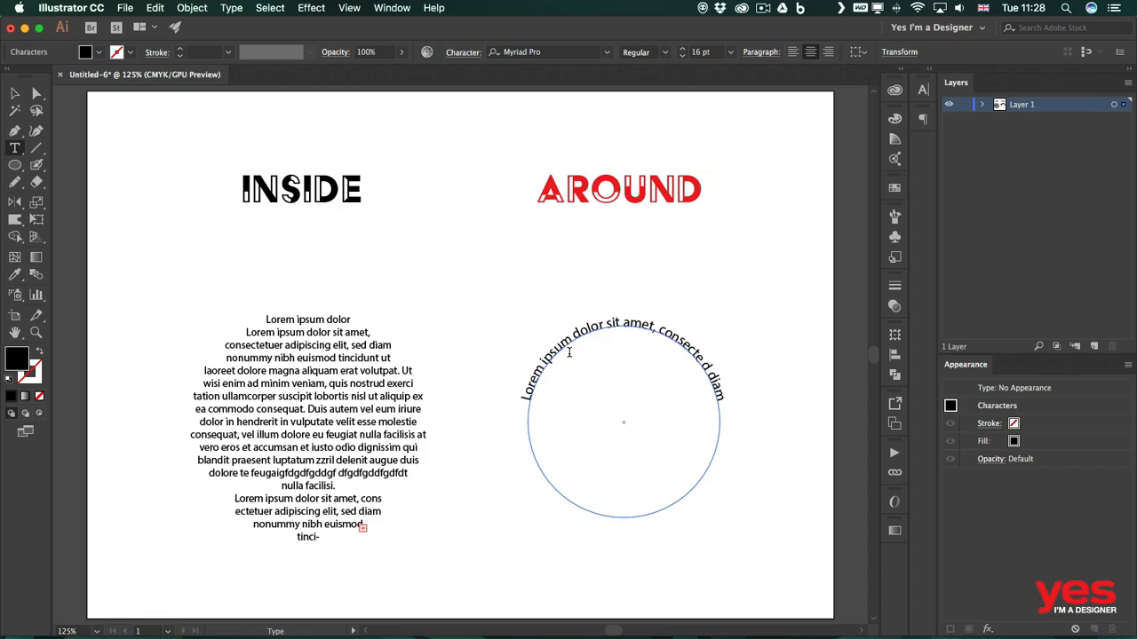
# Step: Fill the whole curved text with red and deselect it
pyautogui.press('super+a')
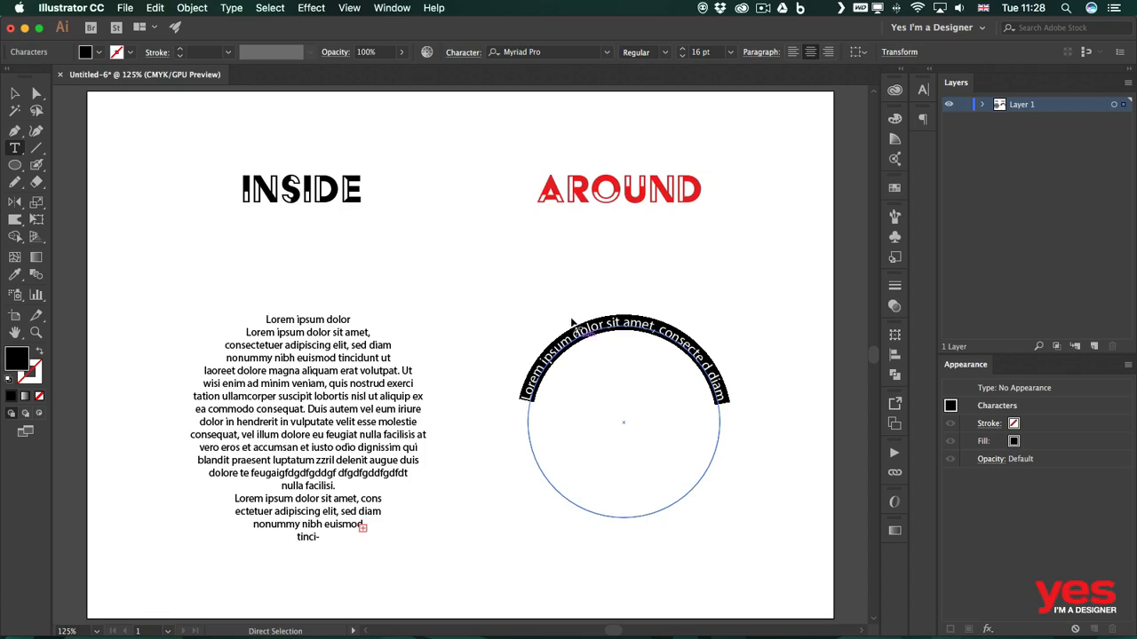
pyautogui.click(97, 53)
pyautogui.click(49, 75)
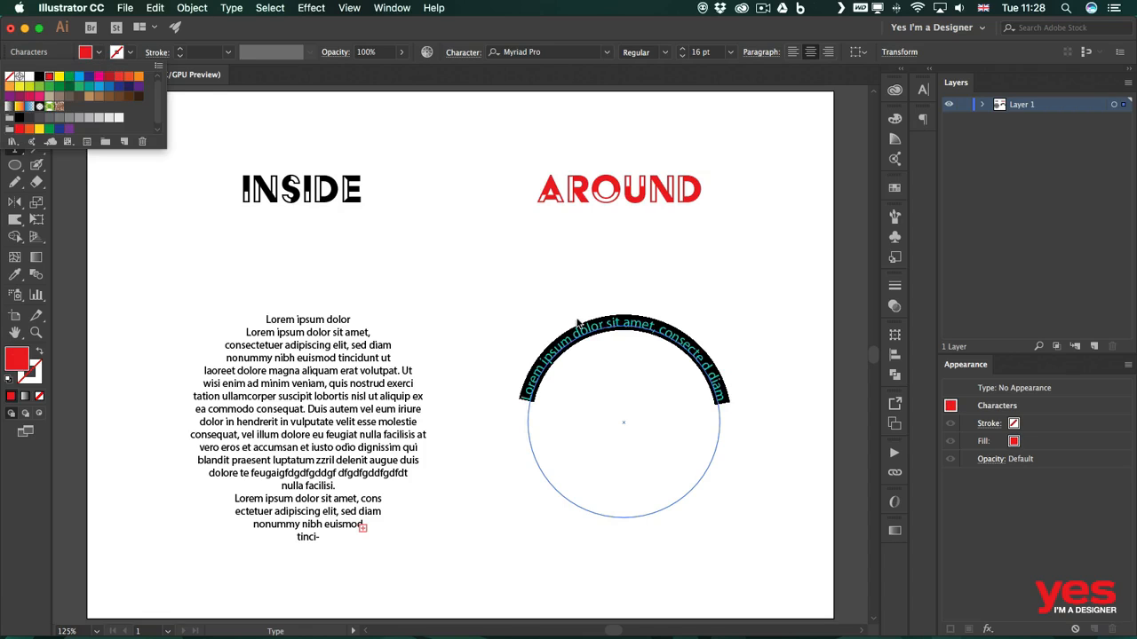
pyautogui.click(641, 330)
pyautogui.press('Escape')
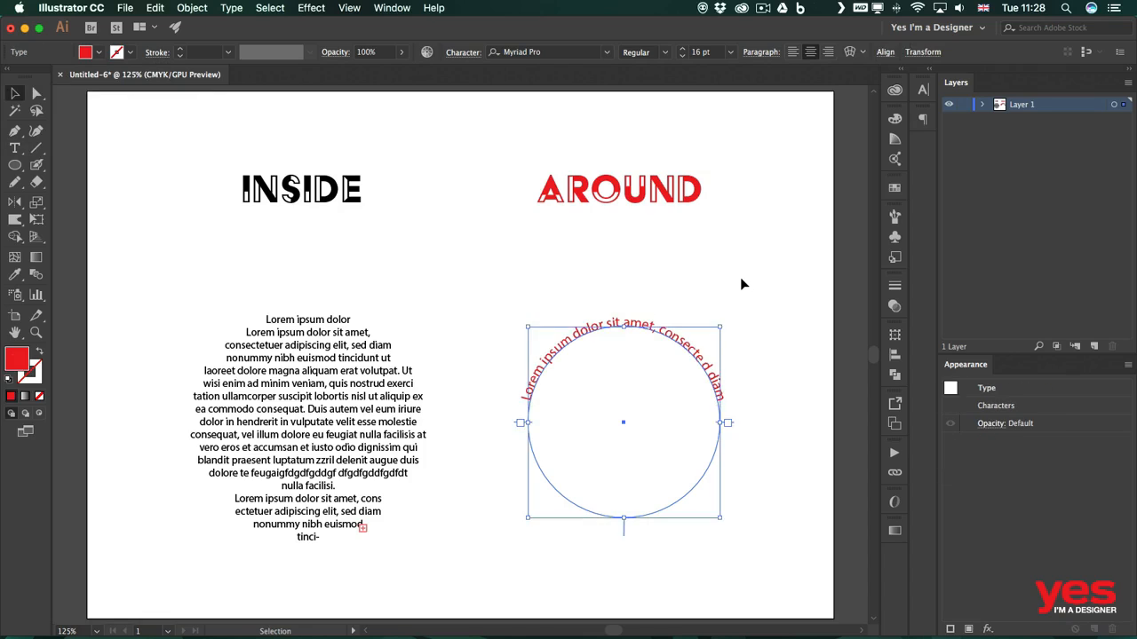
pyautogui.click(741, 279)
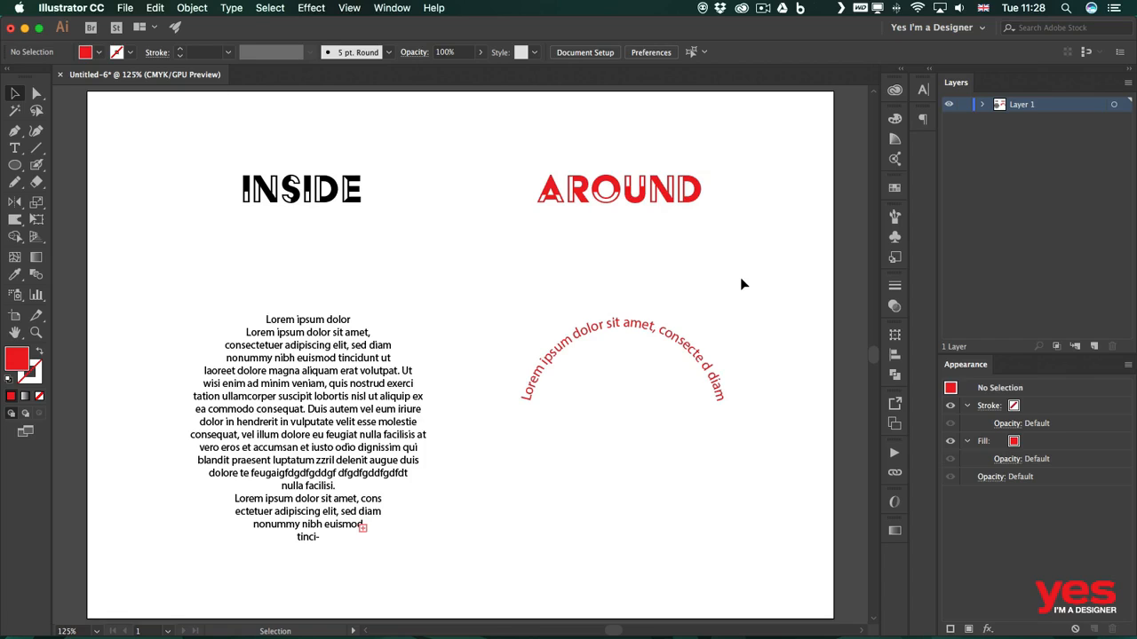
# Step: Enlarge the curved red text and position it as an arc around the top of the black circular text
pyautogui.click(679, 341)
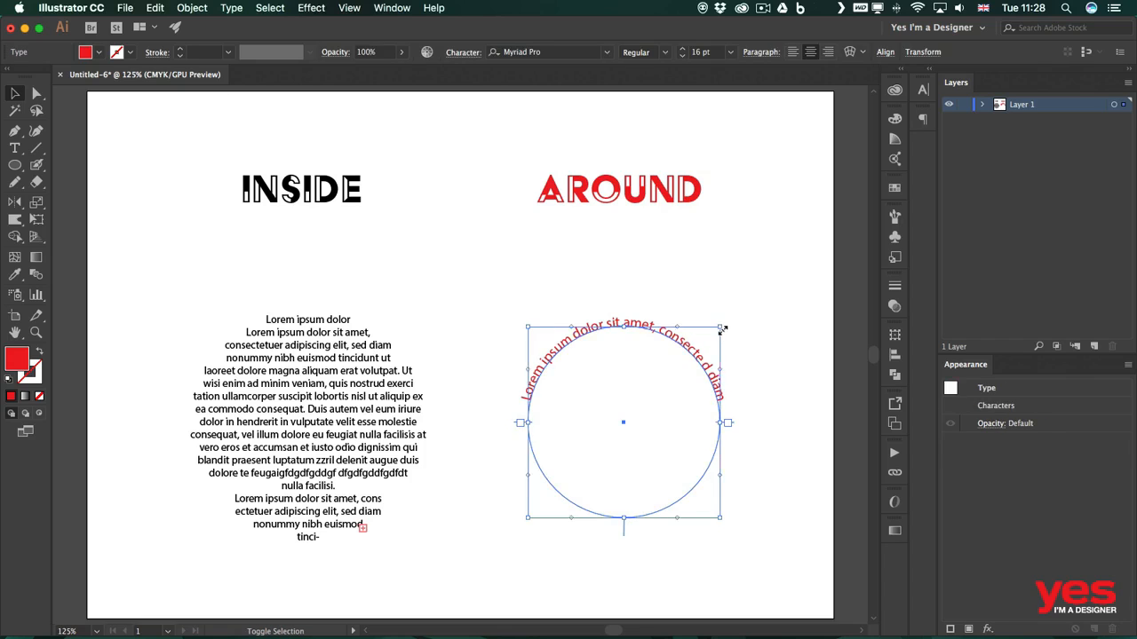
pyautogui.moveTo(720, 327); pyautogui.dragTo(399, 329)
pyautogui.click(461, 277)
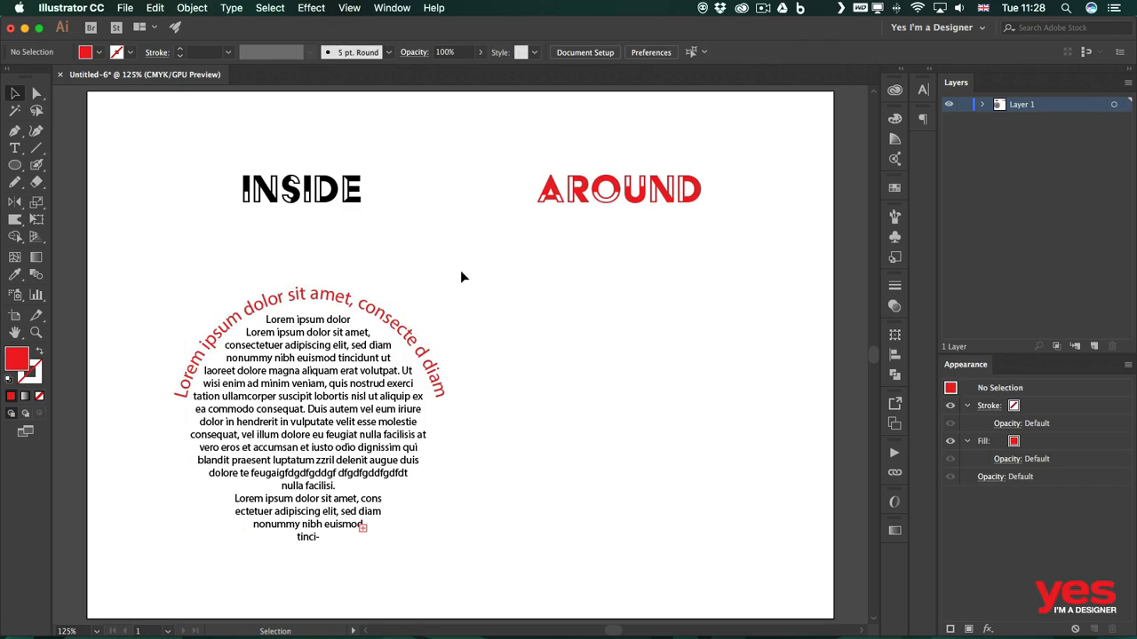